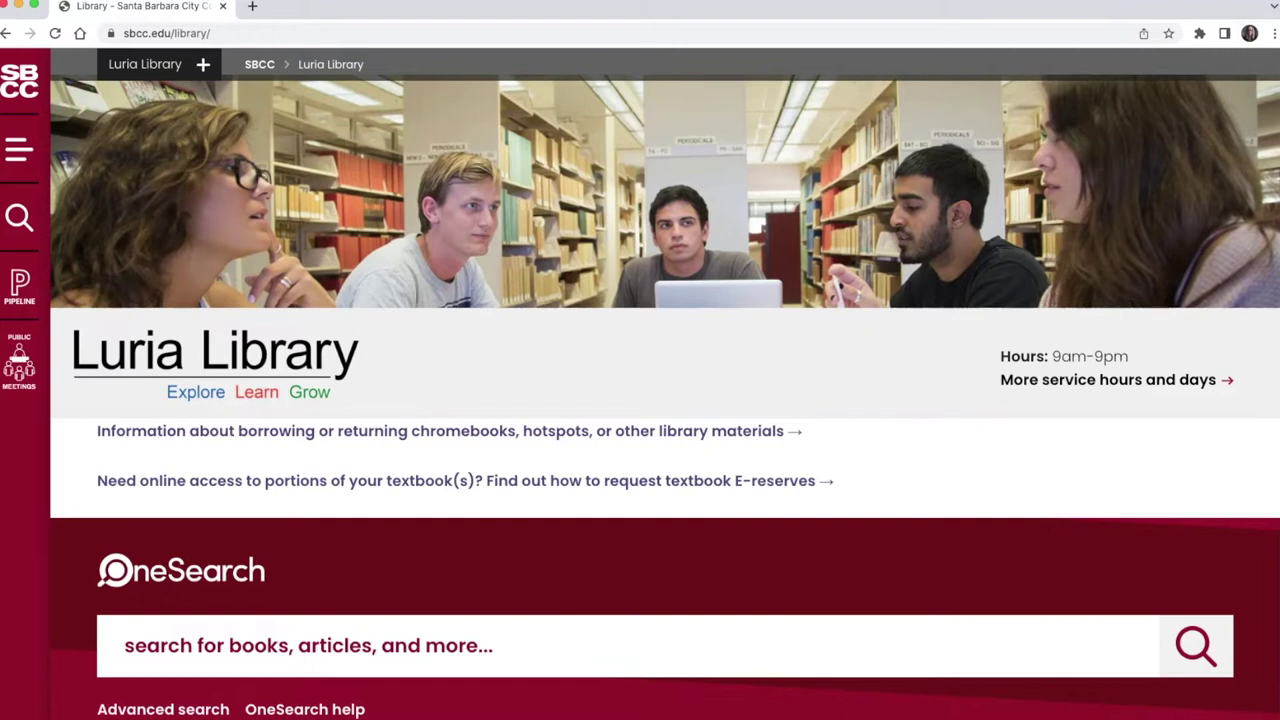
- Go to the A-Z List of Databases from the Luria Library menu
left_click(191, 68)
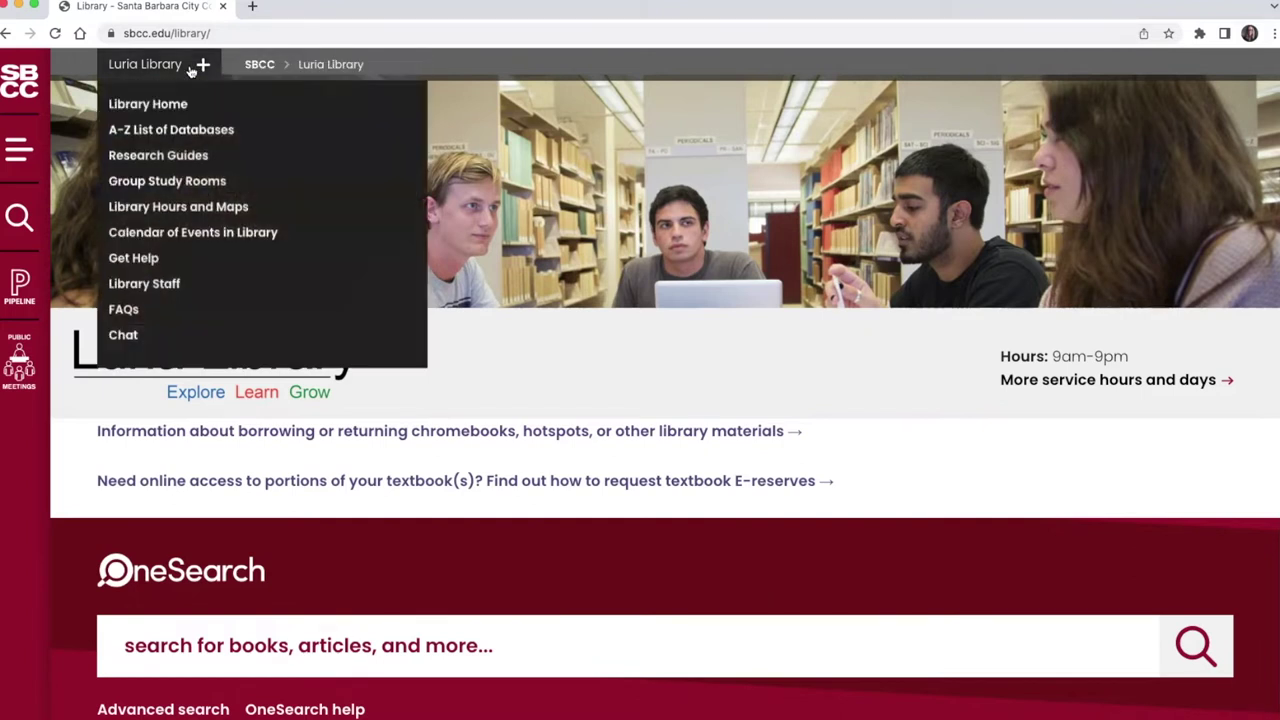
left_click(229, 132)
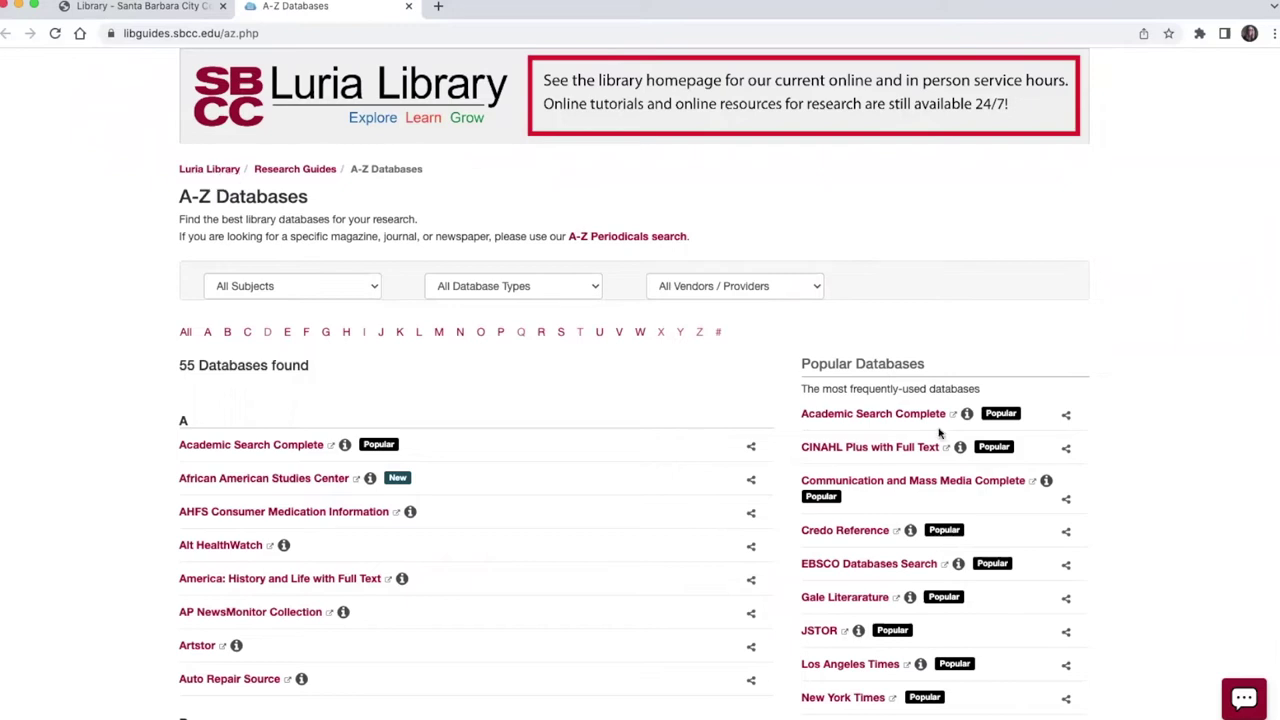
- Search Communication and Mass Media Complete for 'workplace interpersonal communication'
left_click(894, 484)
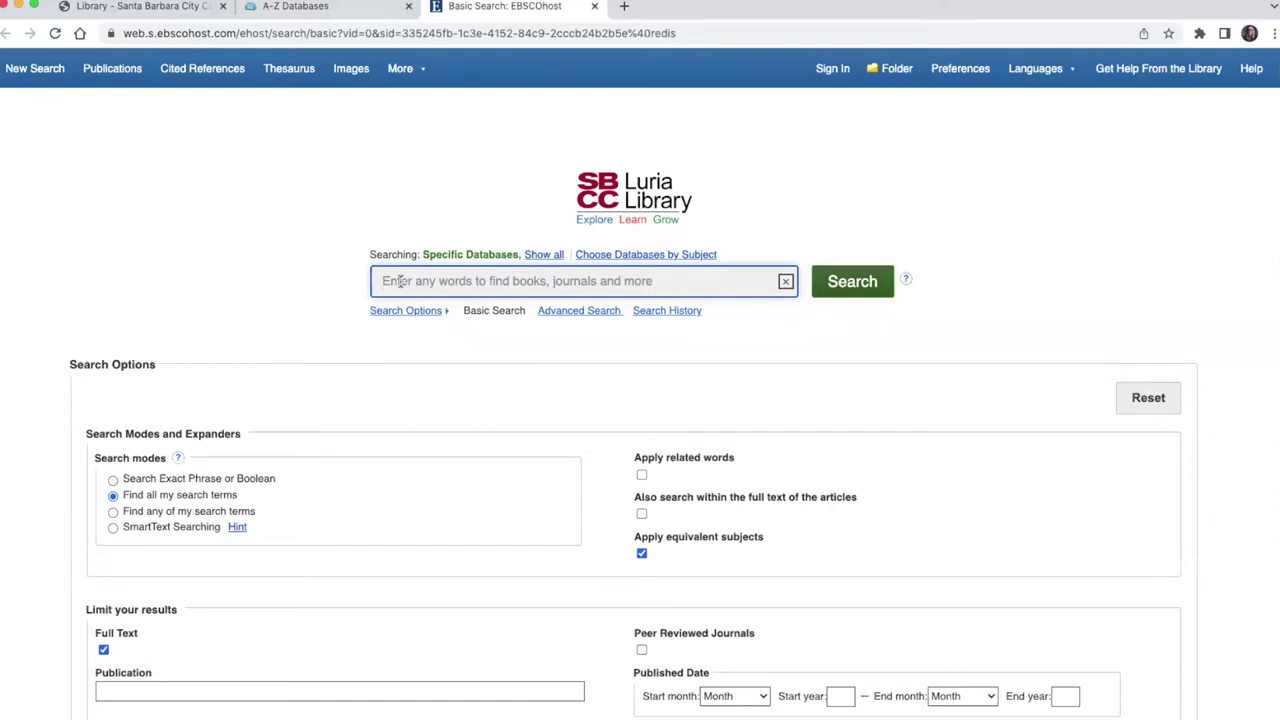
type("workplace interpersonal communication")
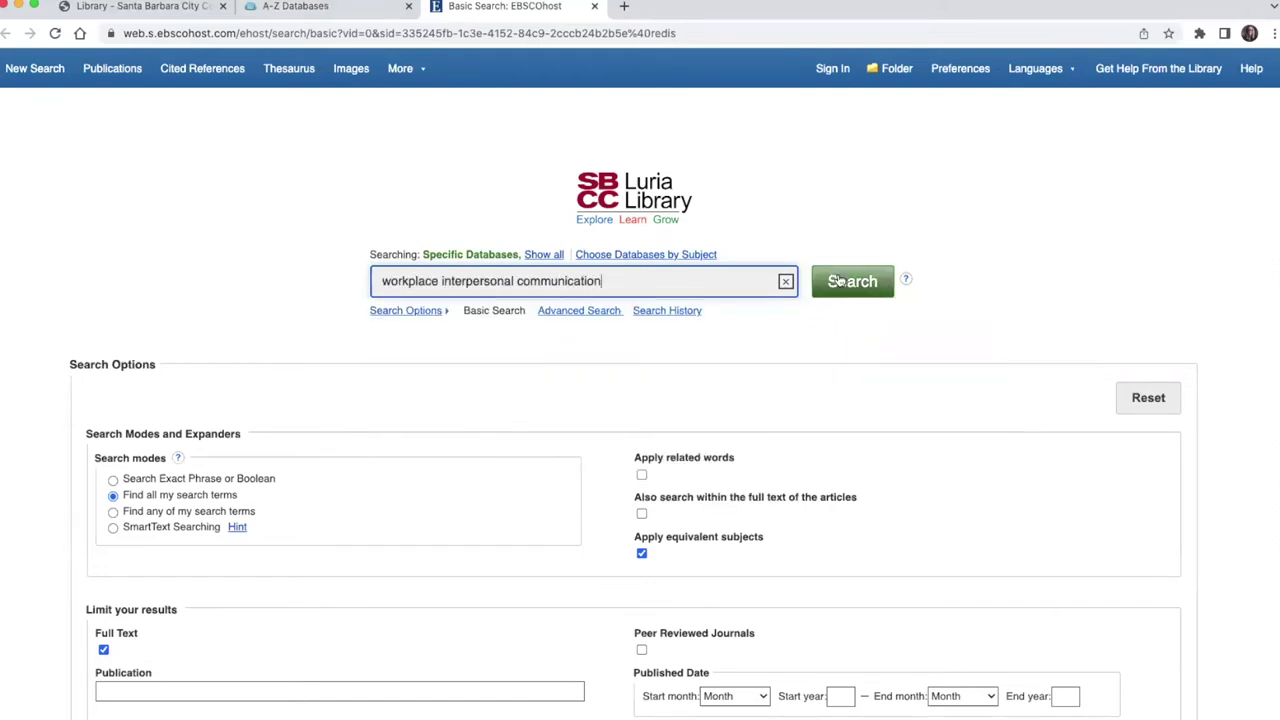
left_click(840, 283)
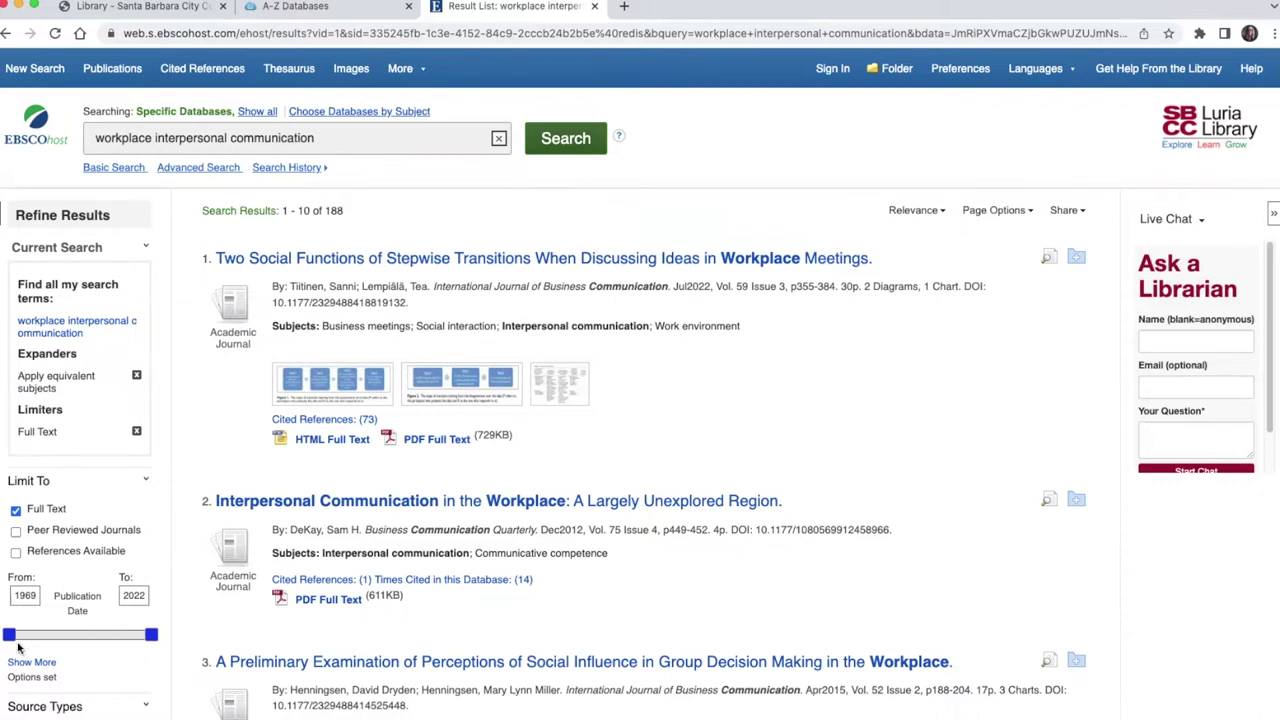
- Limit results to Peer Reviewed Journals published from 2012 onward
left_click_drag(8, 636, 124, 636)
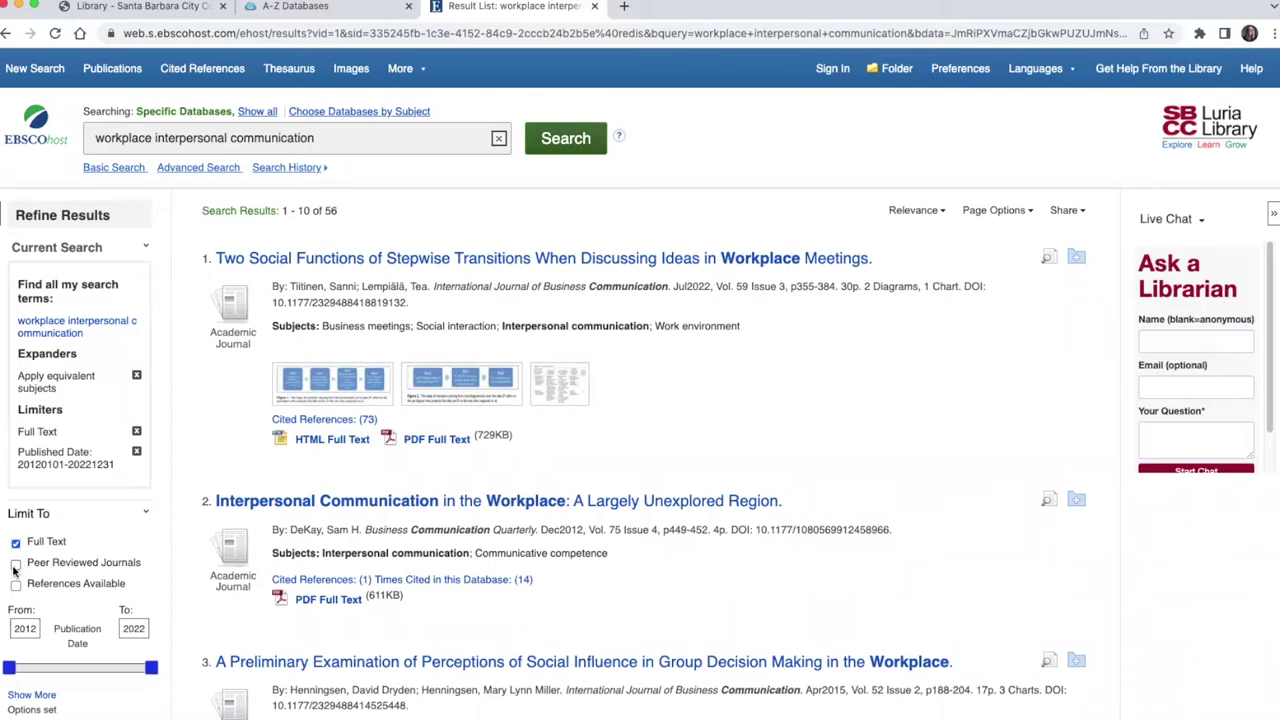
left_click(15, 564)
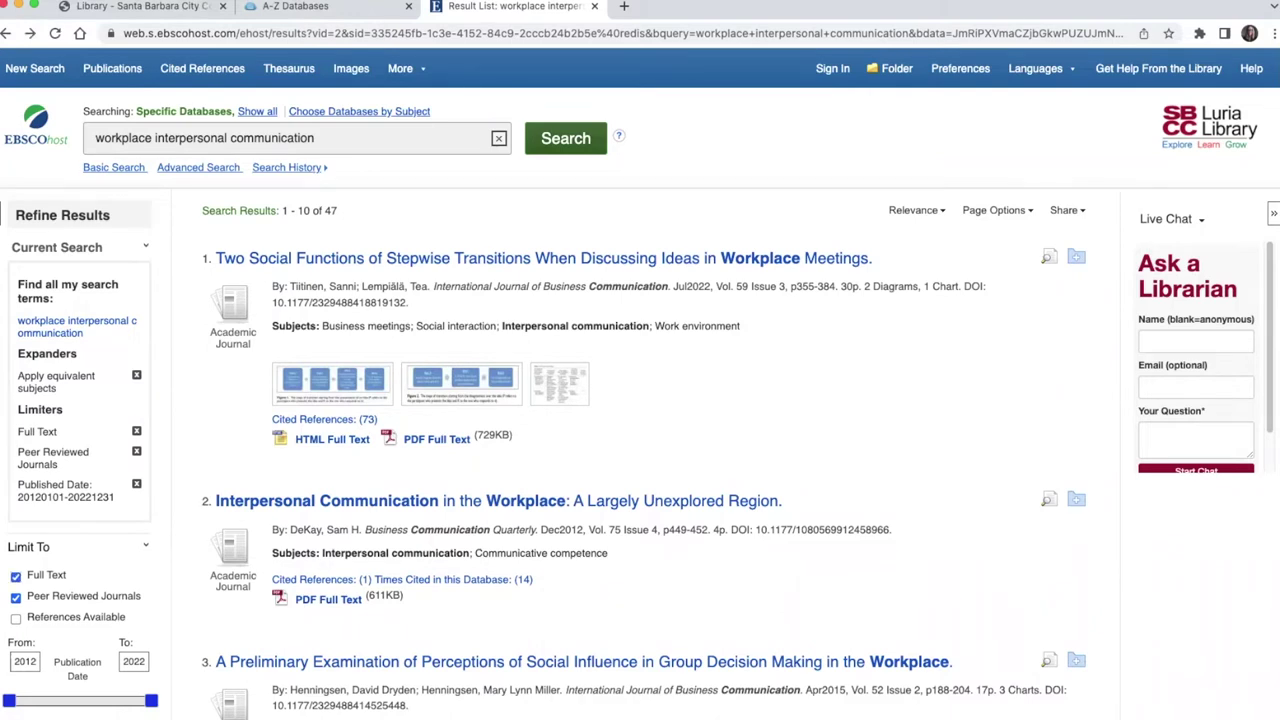
- Show the full Publication filter list sorted A–Z by name
scroll(640, 384, "down", 6)
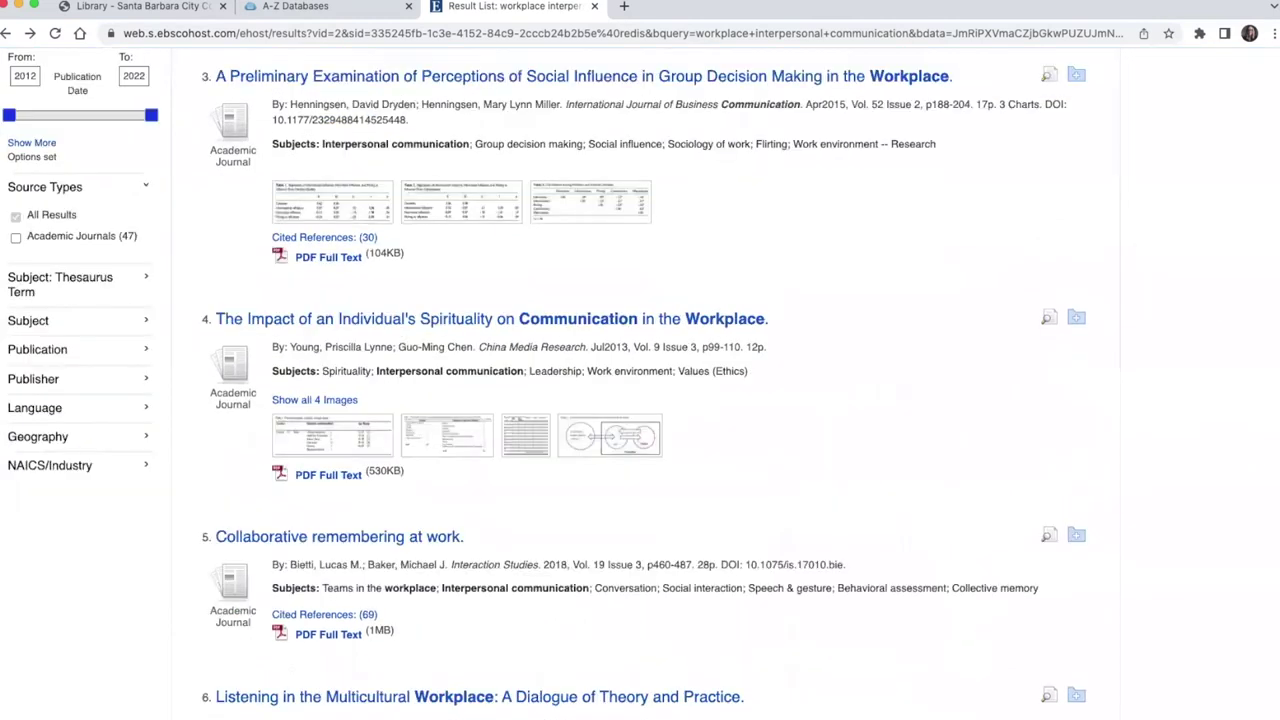
scroll(772, 297, "down", 1)
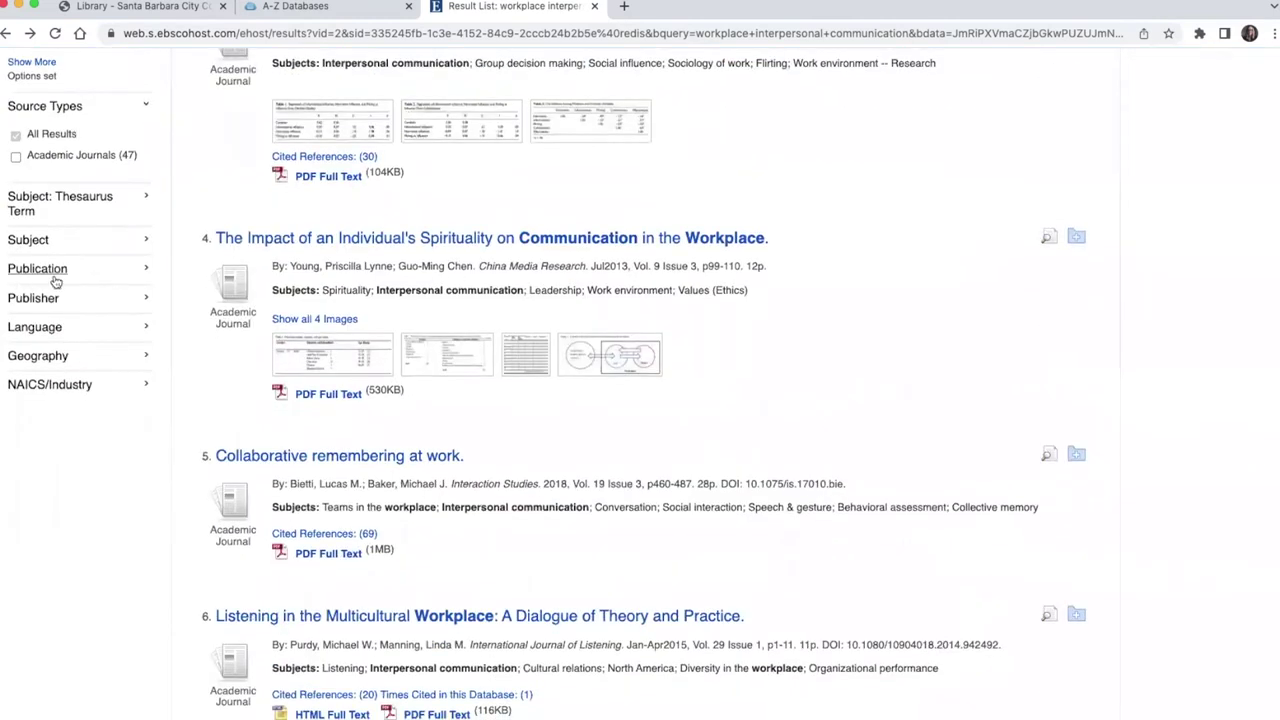
left_click(52, 272)
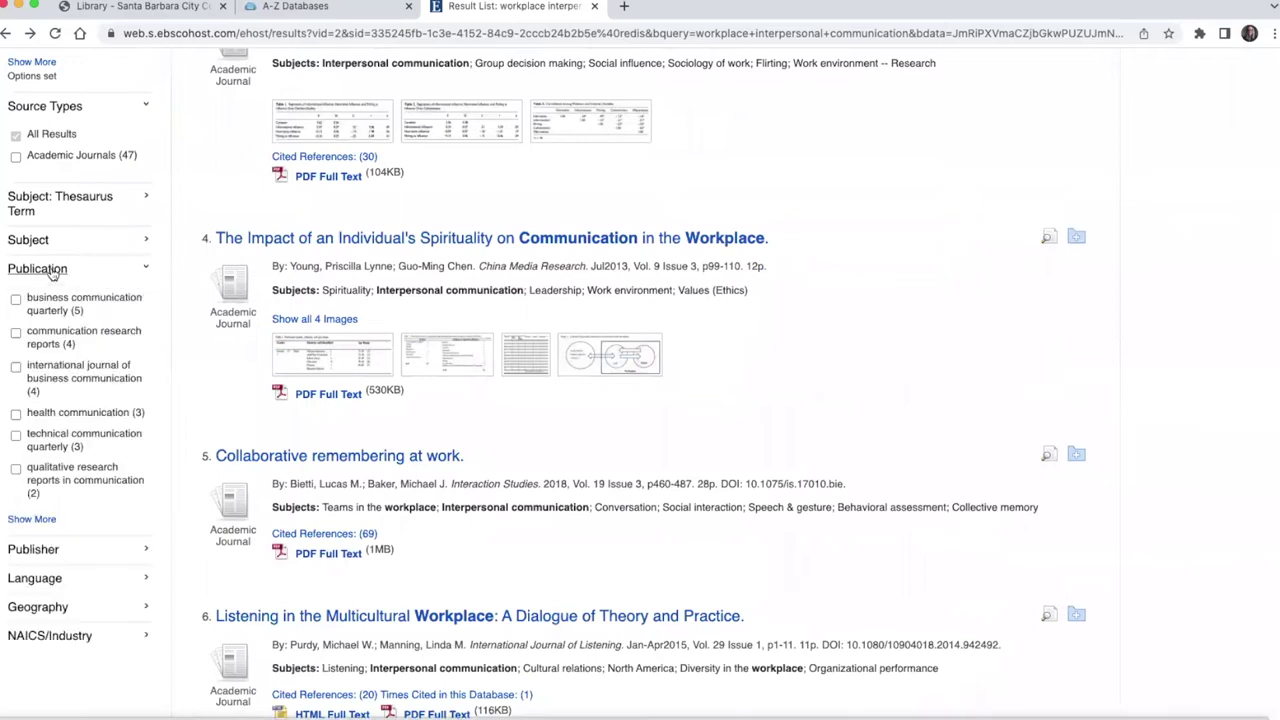
left_click(39, 521)
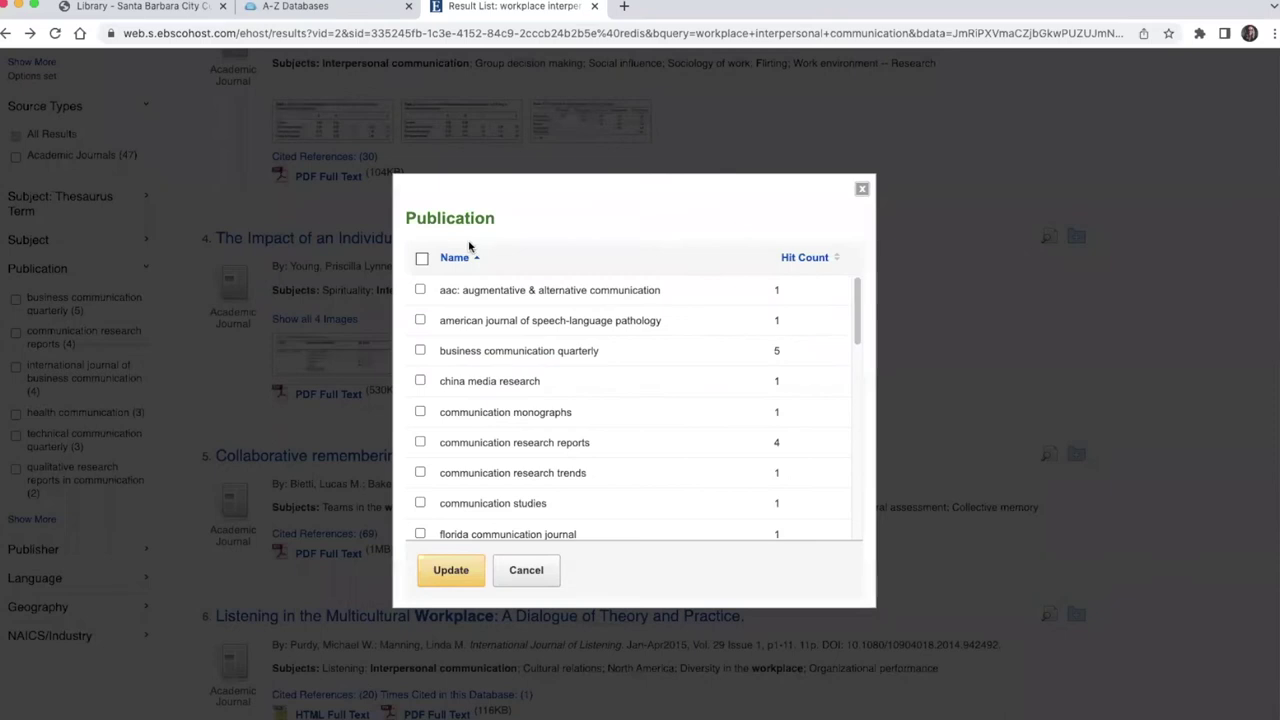
left_click(455, 258)
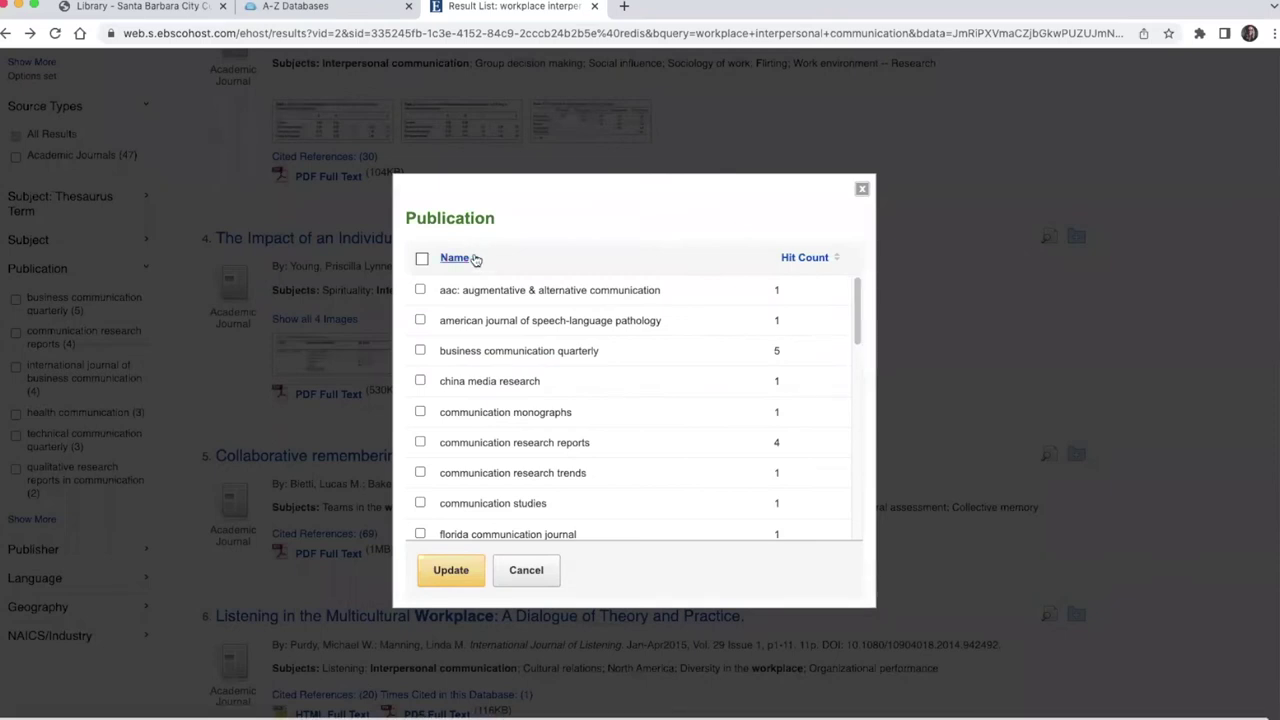
left_click(475, 258)
- Filter to Business Communication Quarterly, Communication Monographs, Research Reports, Research Trends, Studies, Health Communication, International Journal of Business Communication
left_click(420, 350)
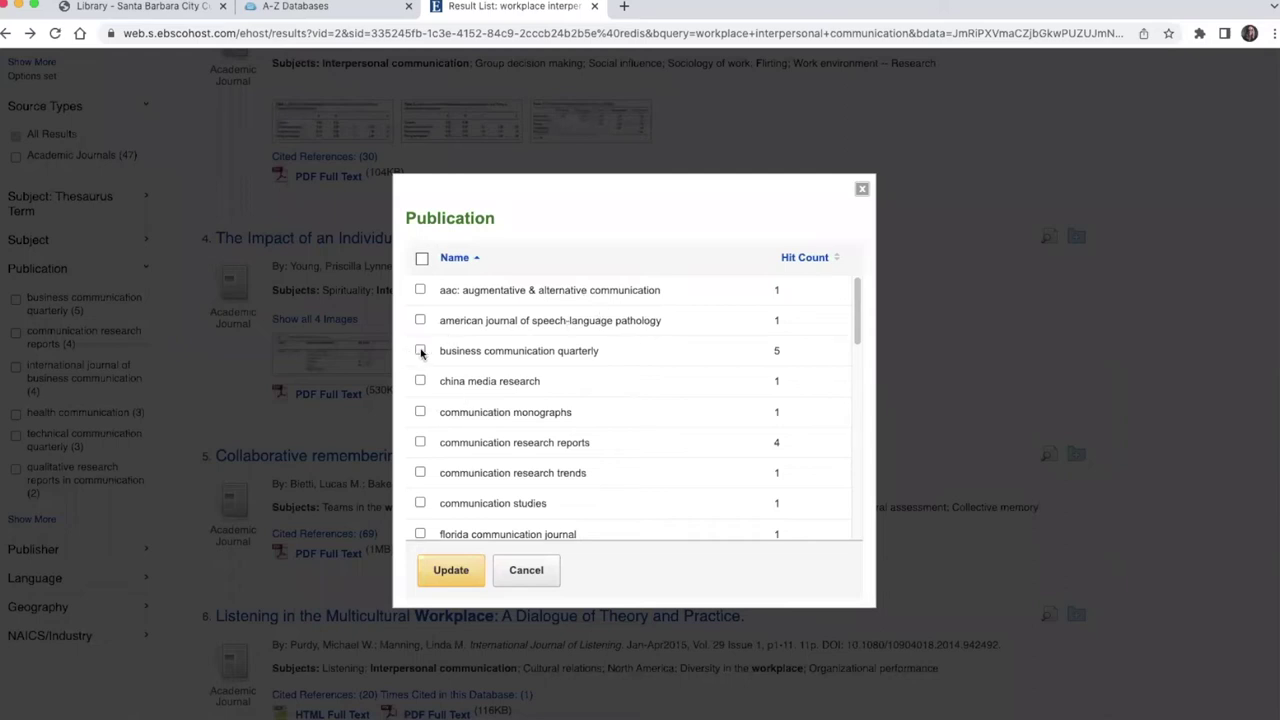
left_click(420, 411)
left_click(420, 442)
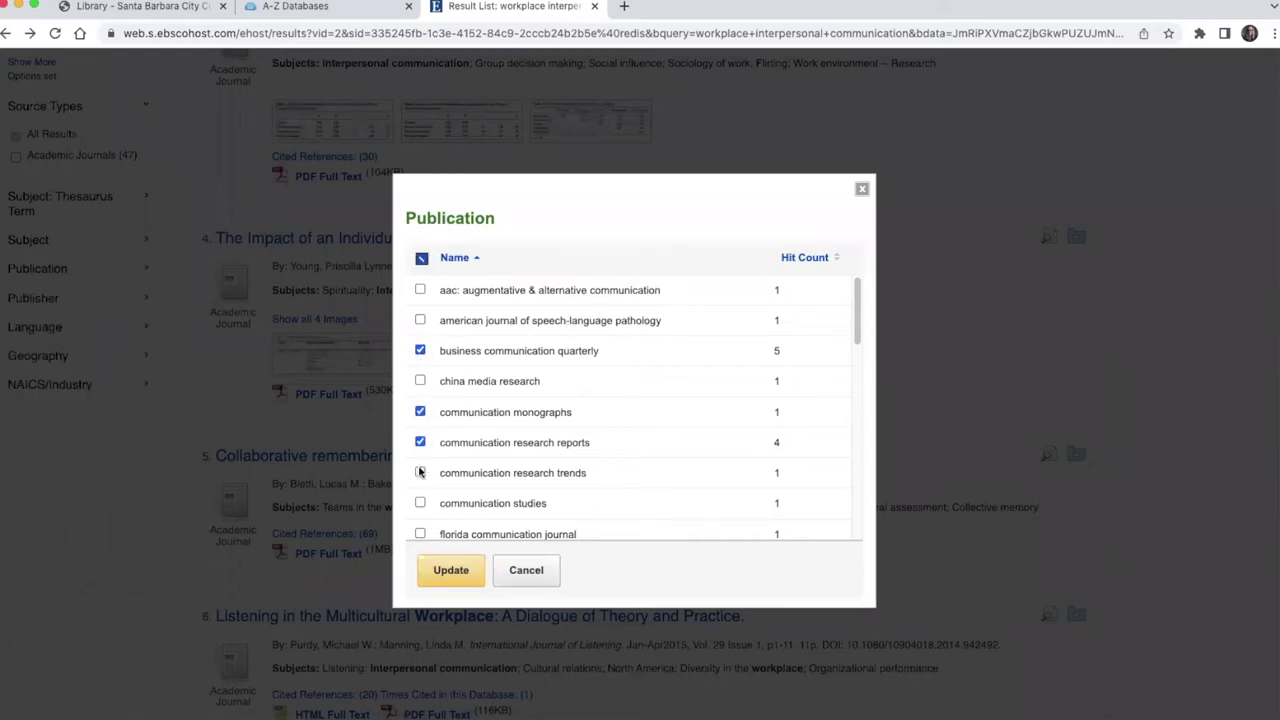
left_click(420, 472)
left_click(420, 503)
scroll(420, 480, "down", 3)
left_click(420, 363)
left_click(420, 424)
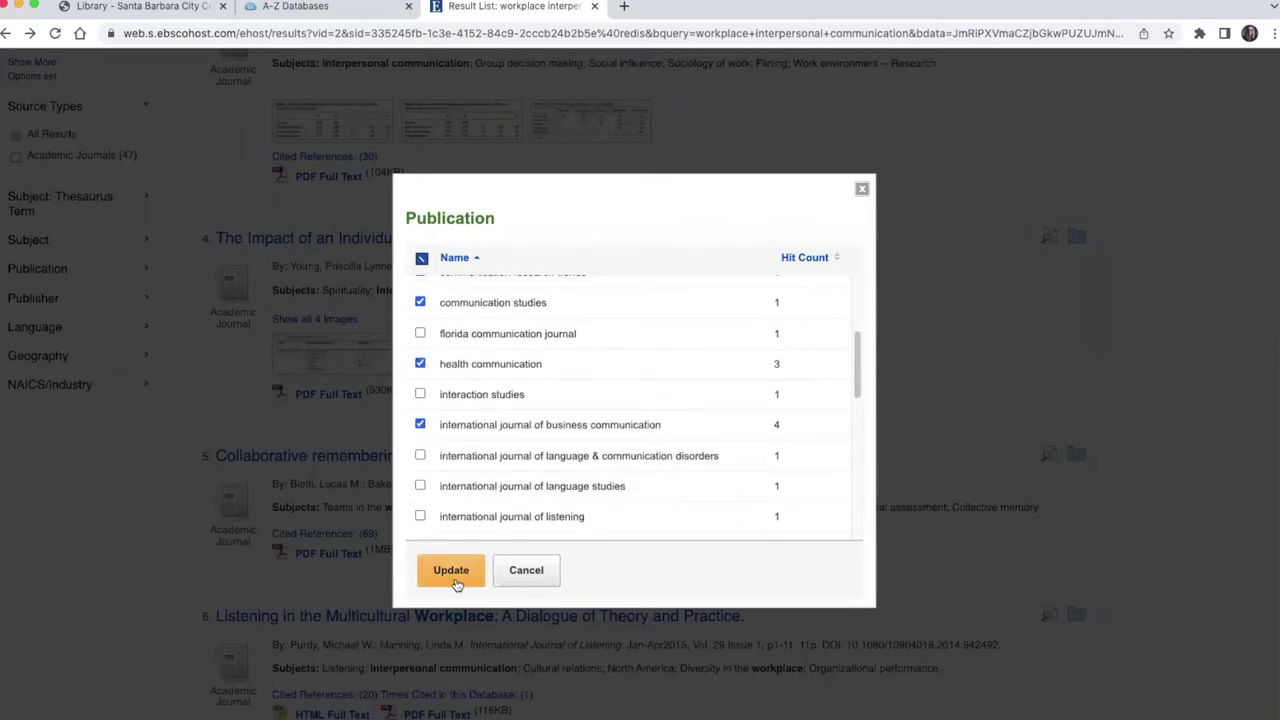
left_click(456, 582)
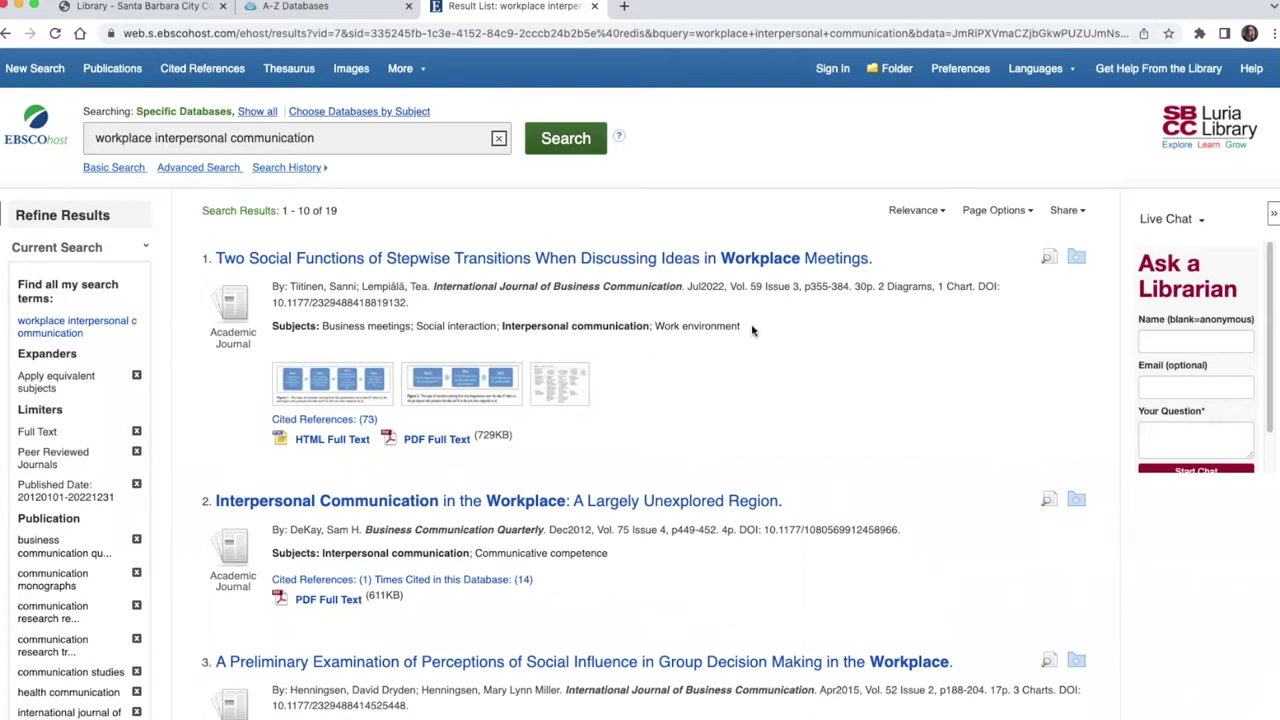
- Show citation formats for the first article on workplace meetings
left_click(337, 258)
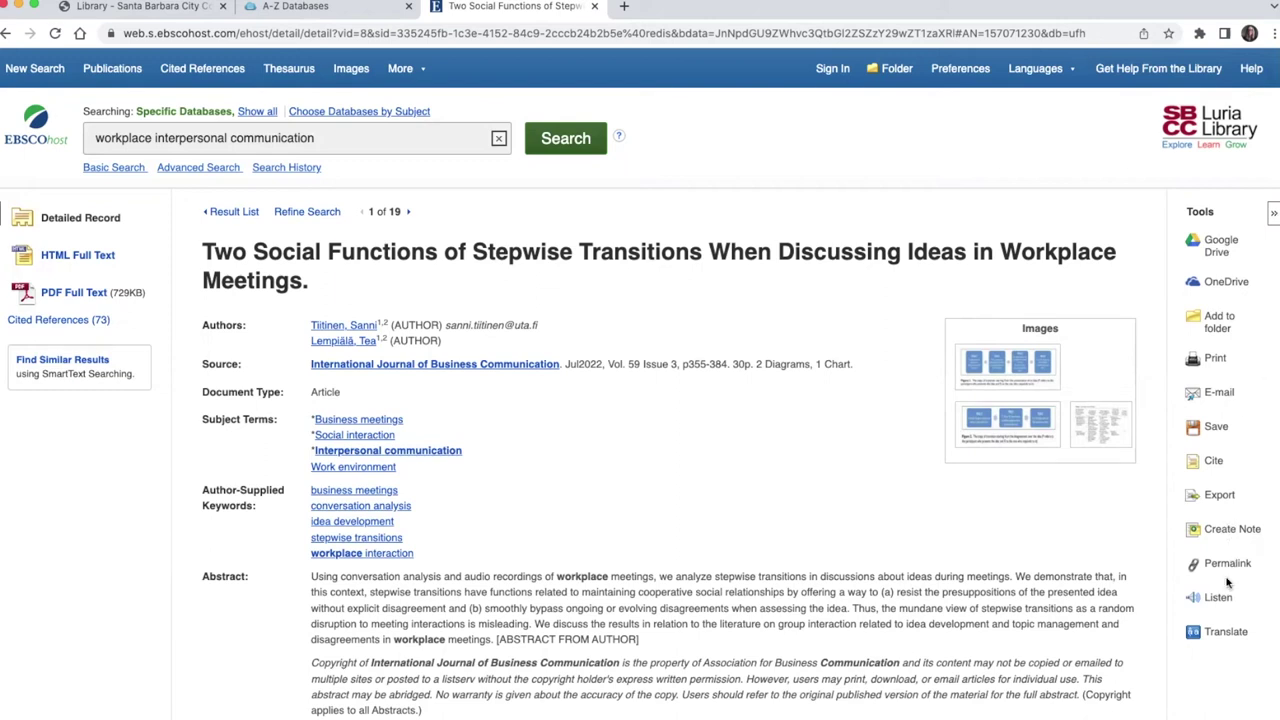
left_click(1212, 463)
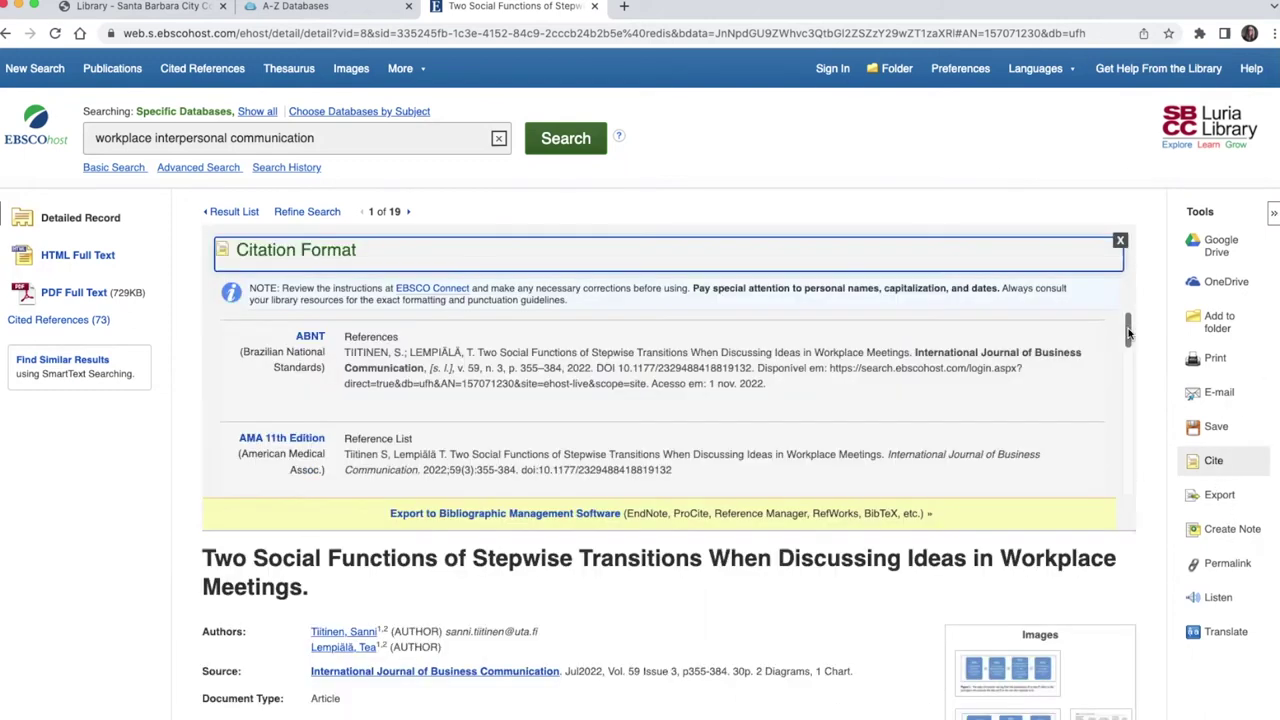
- Review the citation styles down to APA, close them, and show the article's permalink
left_click_drag(1128, 333, 1128, 371)
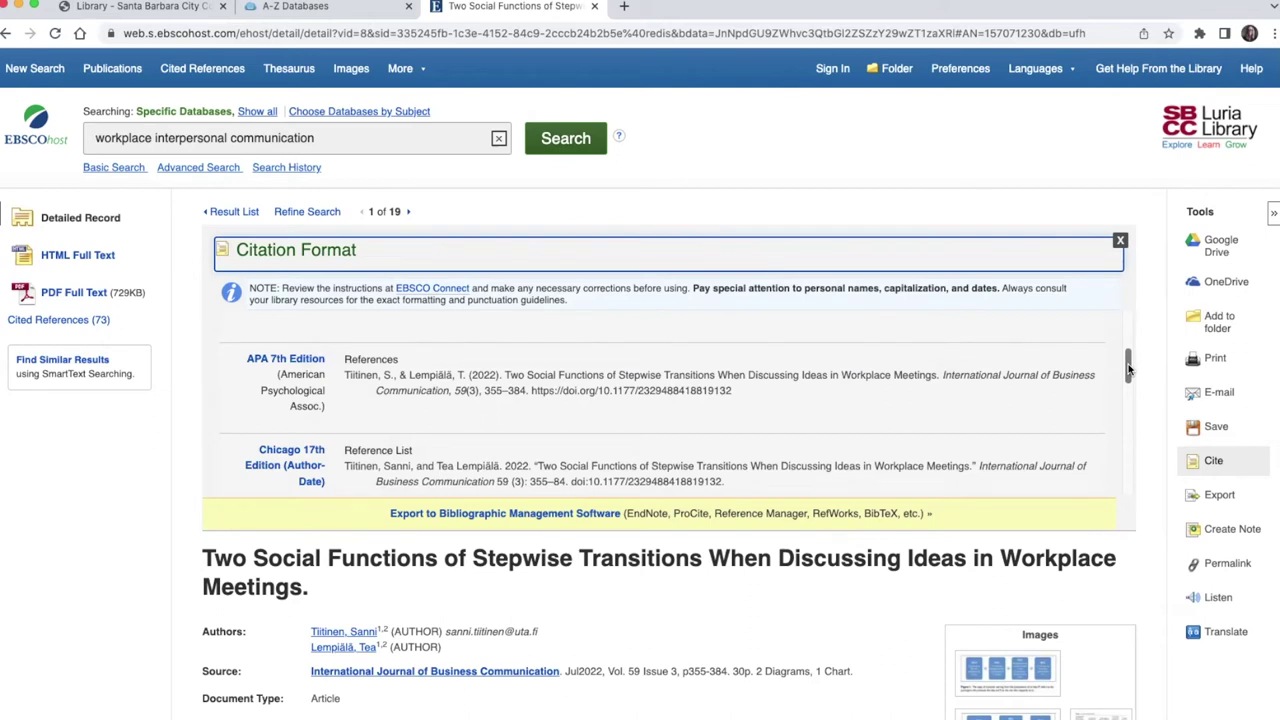
left_click(1213, 460)
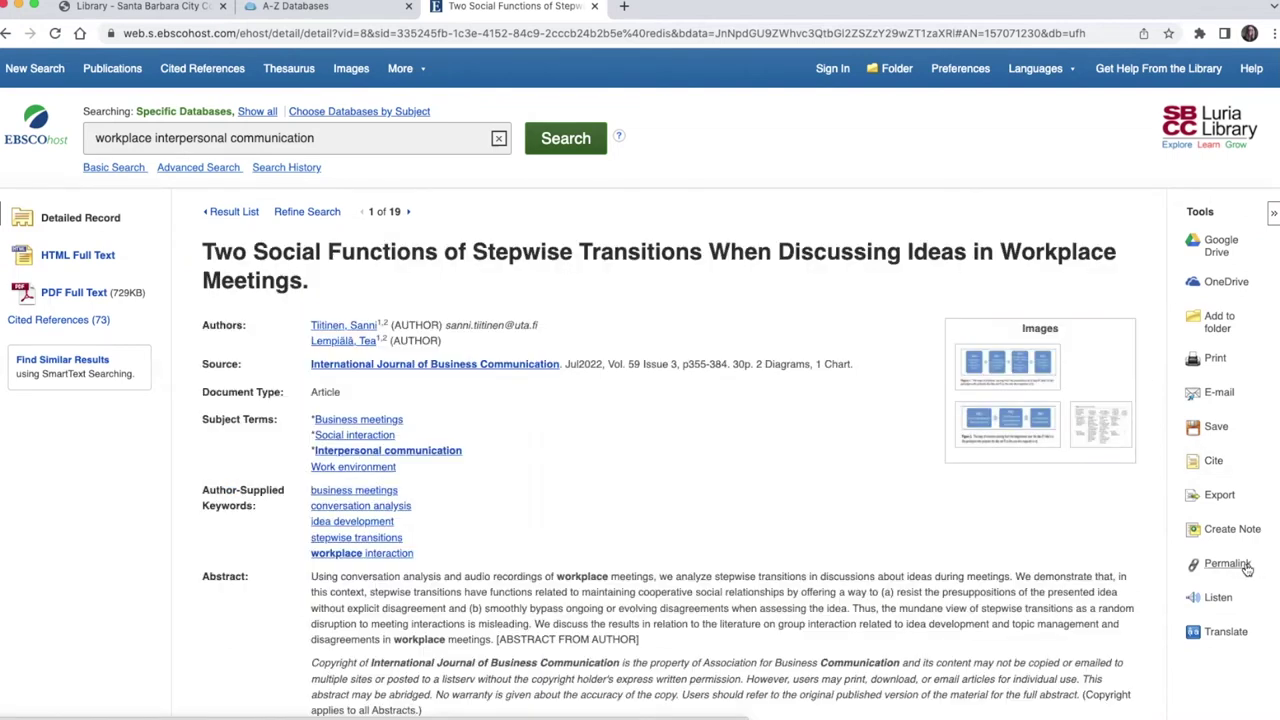
left_click(1237, 566)
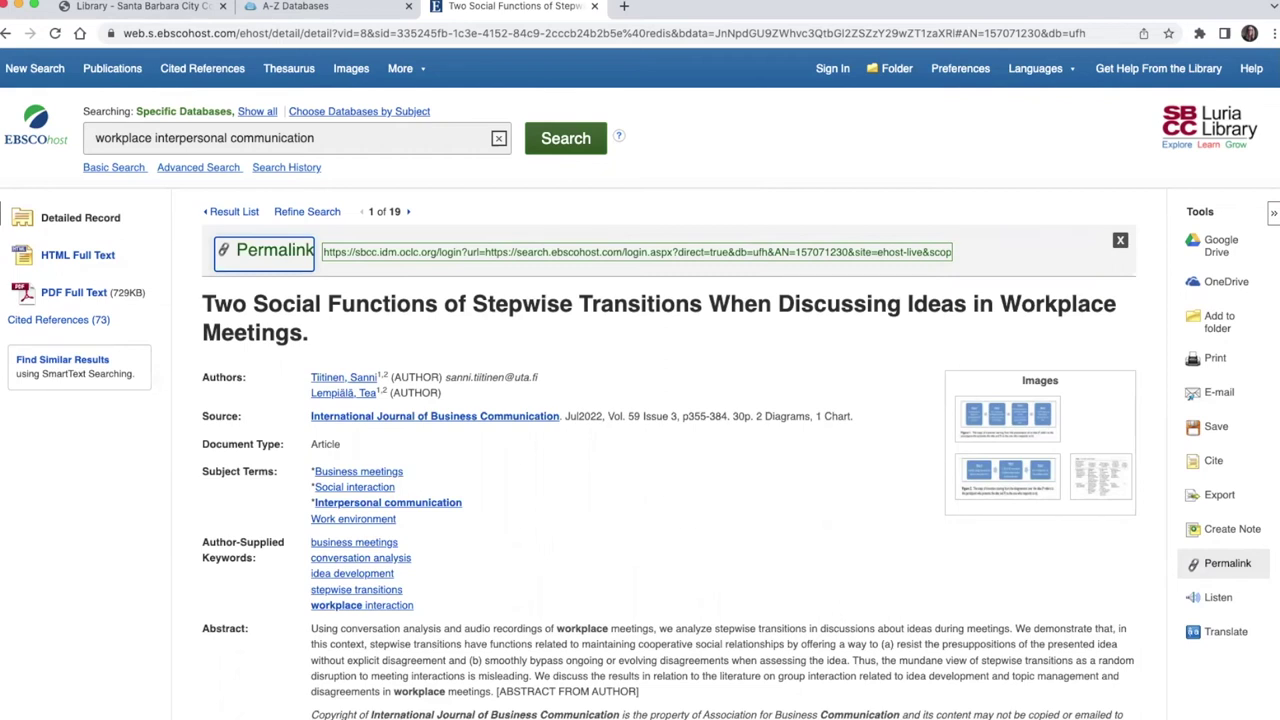
- Add the workplace meetings article to the folder and view the folder
left_click(1218, 322)
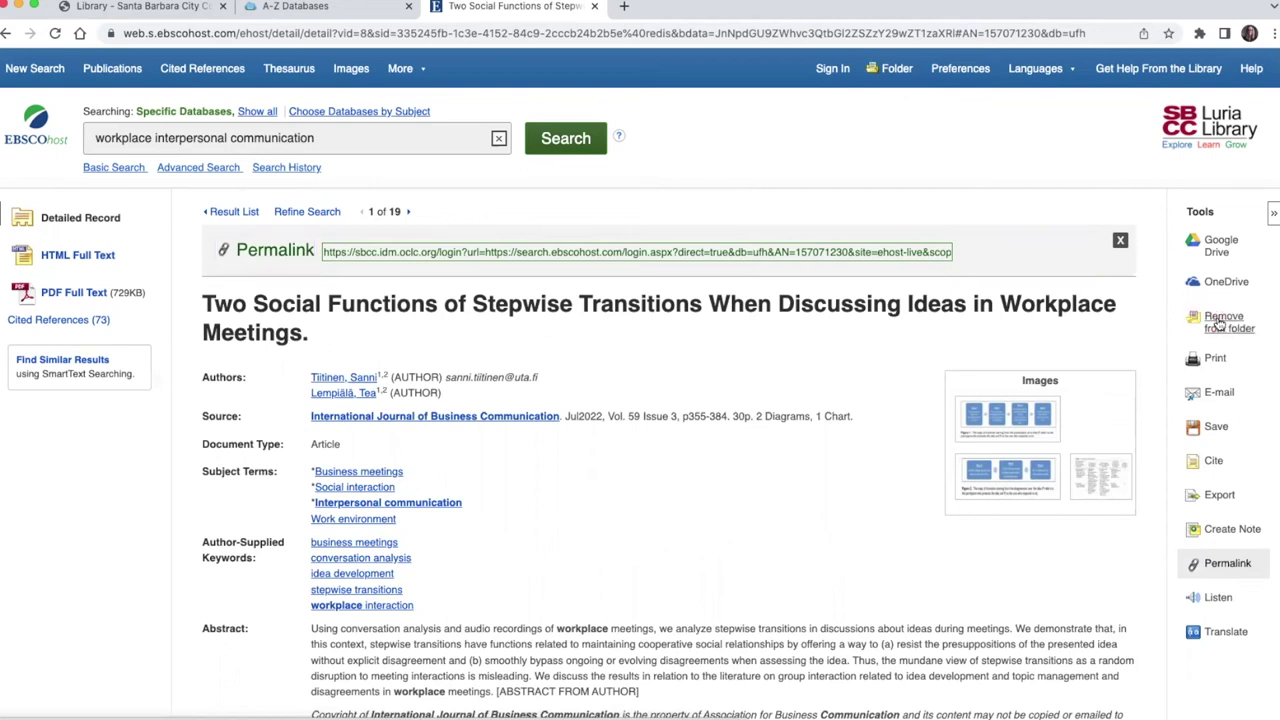
left_click(895, 70)
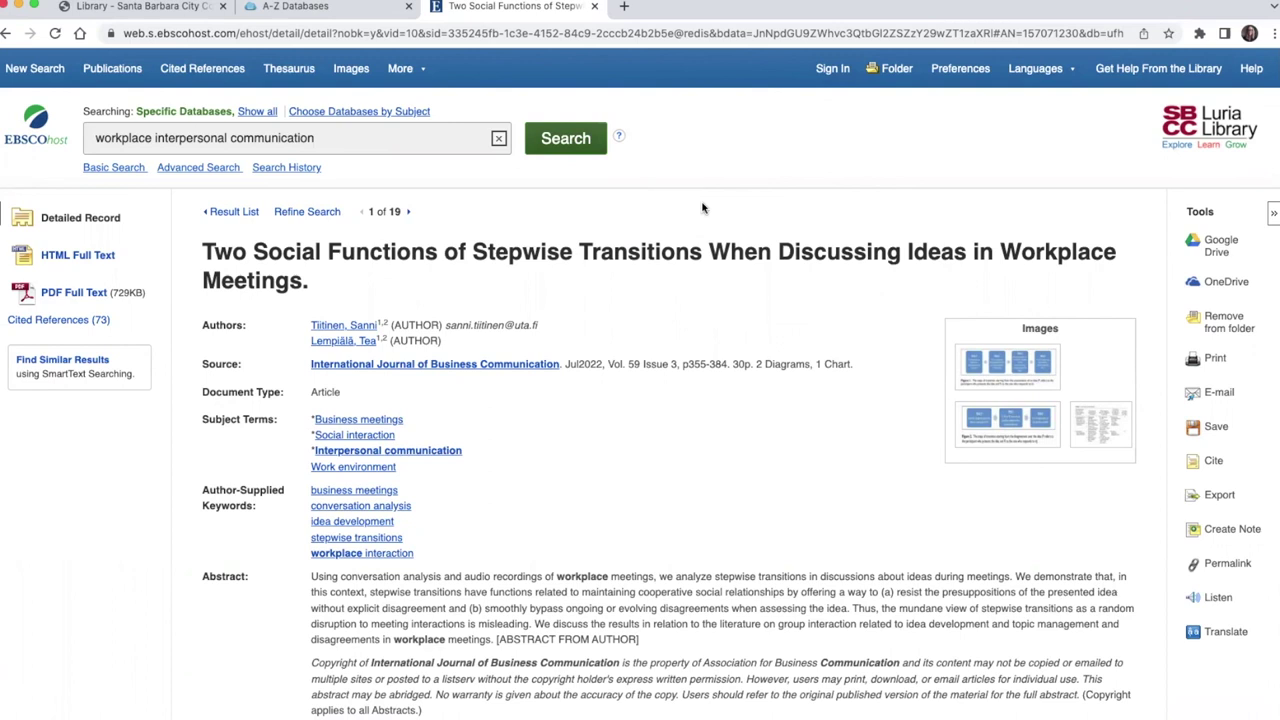
- Return from the article record to the 19-result list
left_click(233, 212)
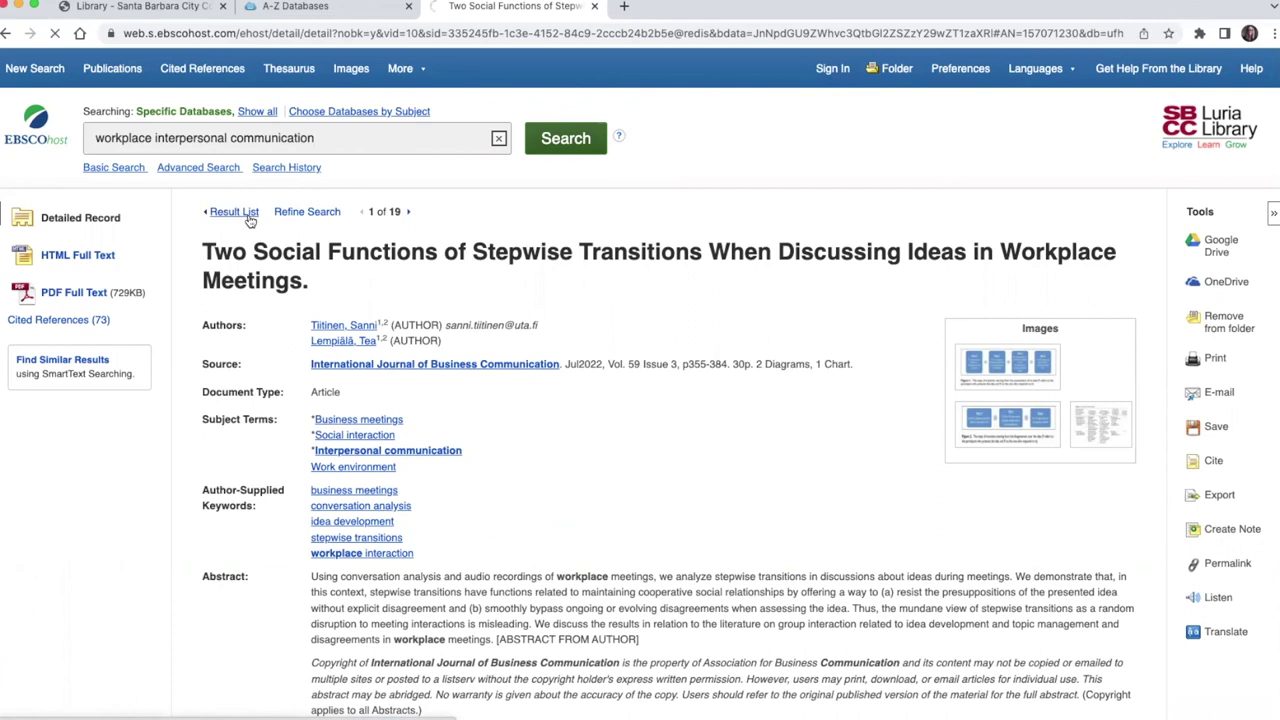